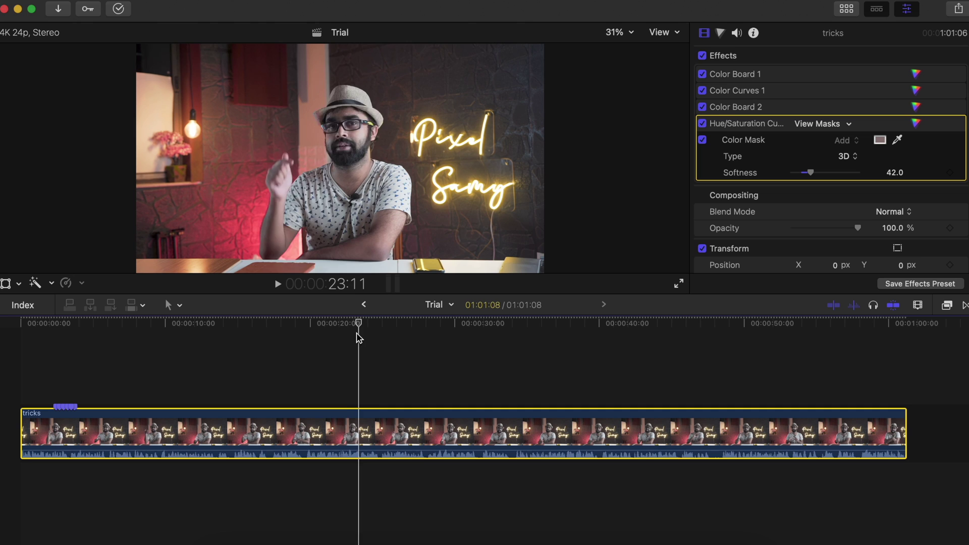
- Show the tricks clip's audio settings at -2.0 dB and play from about 25 seconds
left_click(738, 33)
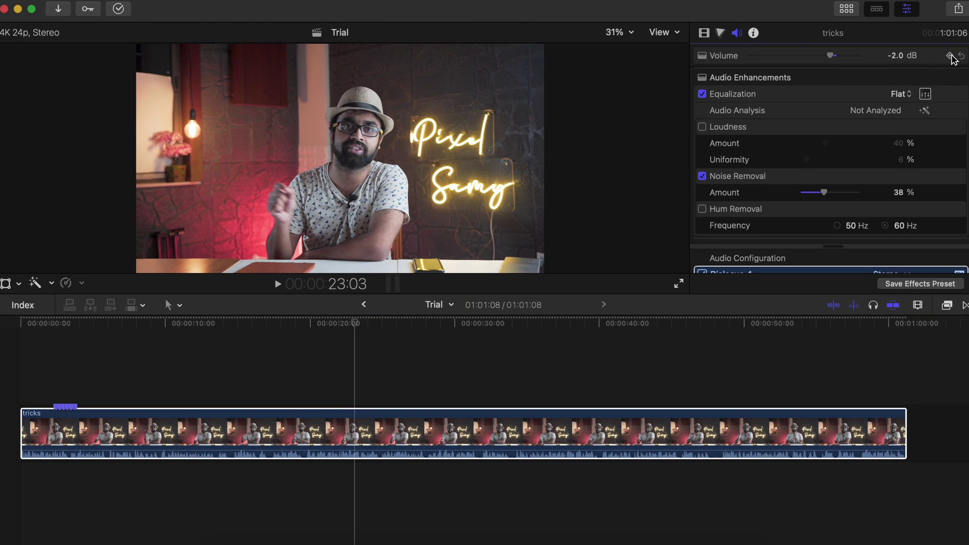
left_click(389, 324)
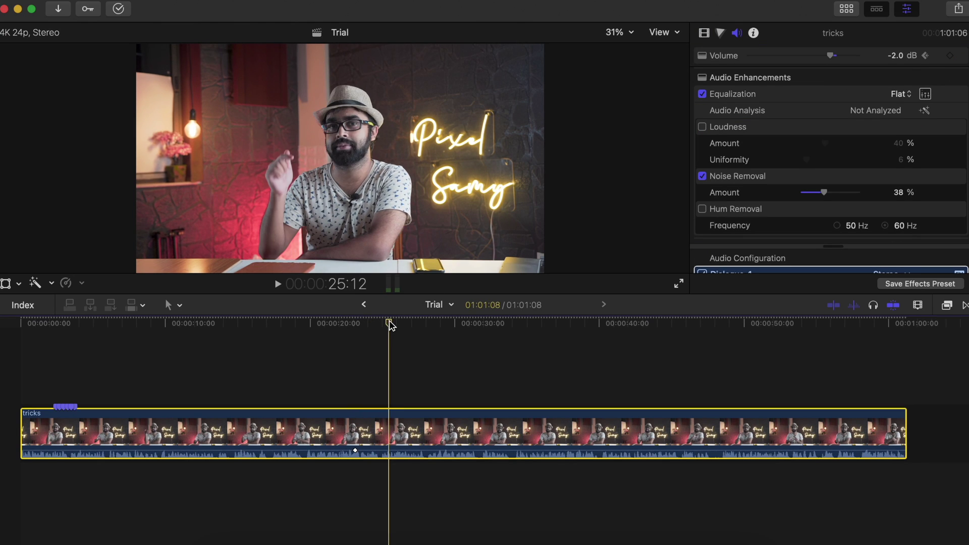
key("space")
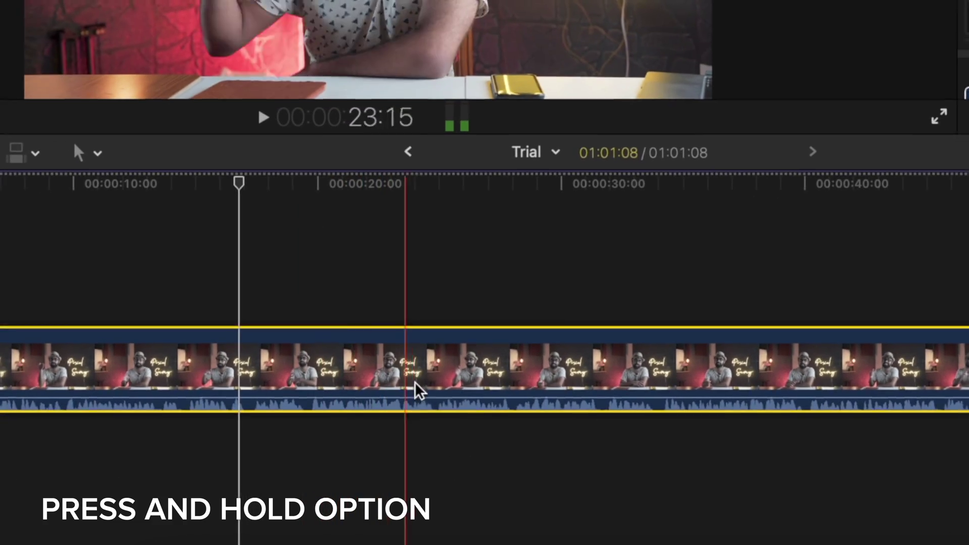
- Option-click nine volume keyframes along the tricks audio line, about 20 to 35 seconds
left_click(316, 397, "alt")
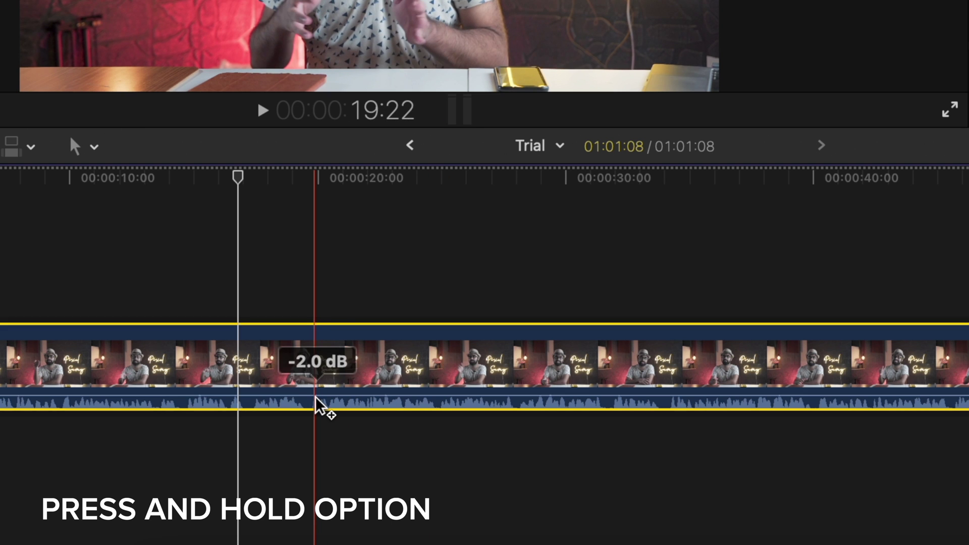
left_click(357, 396, "alt")
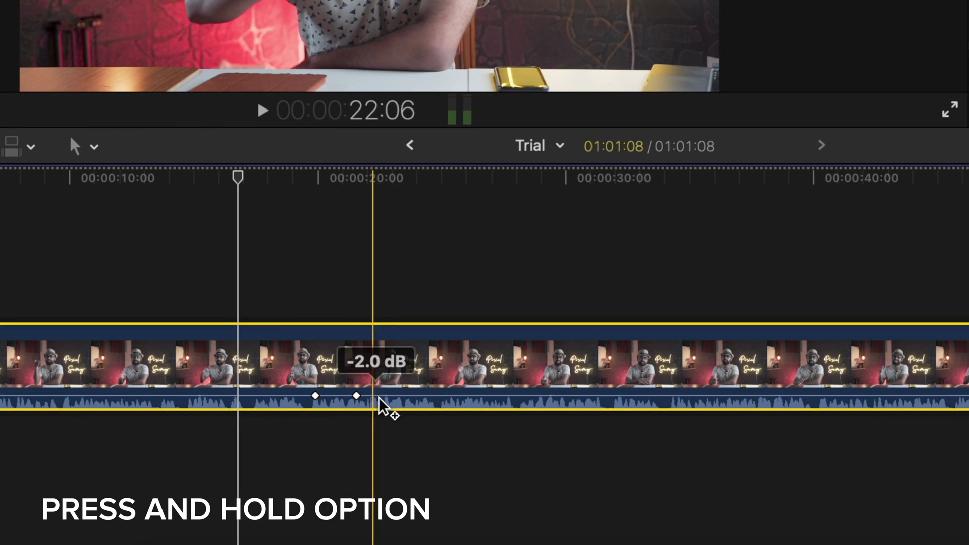
left_click(390, 396, "alt")
left_click(423, 396, "alt")
left_click(477, 396, "alt")
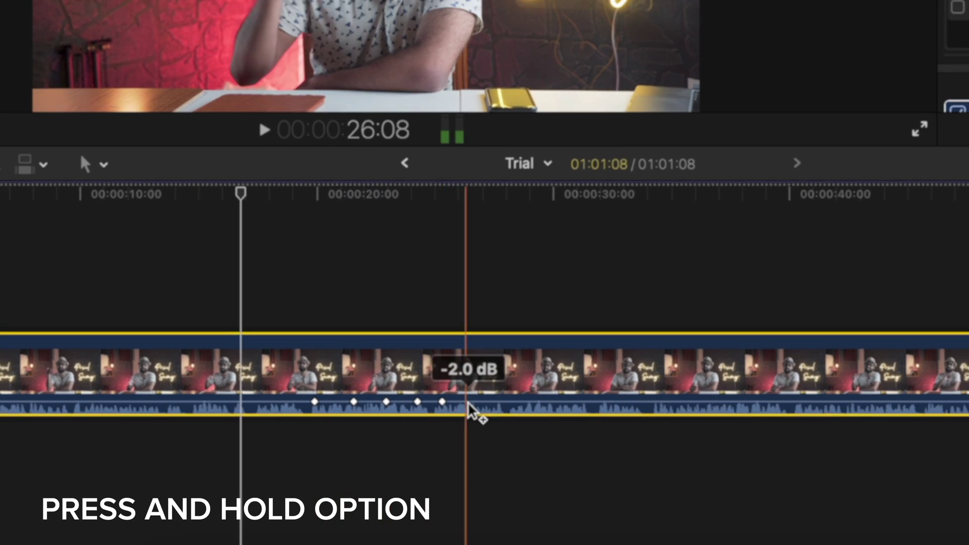
left_click(510, 396, "alt")
left_click(568, 396, "alt")
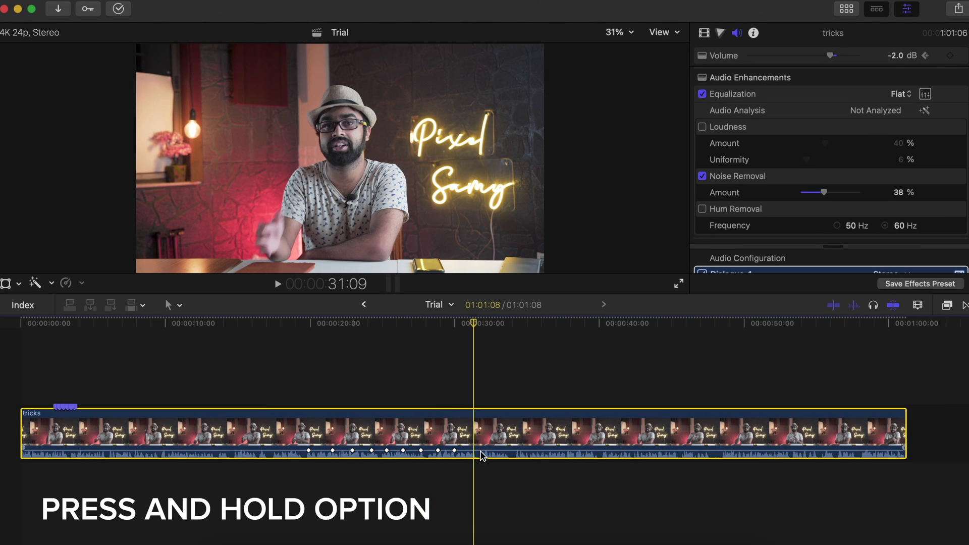
left_click(473, 450, "alt")
left_click(509, 451, "alt")
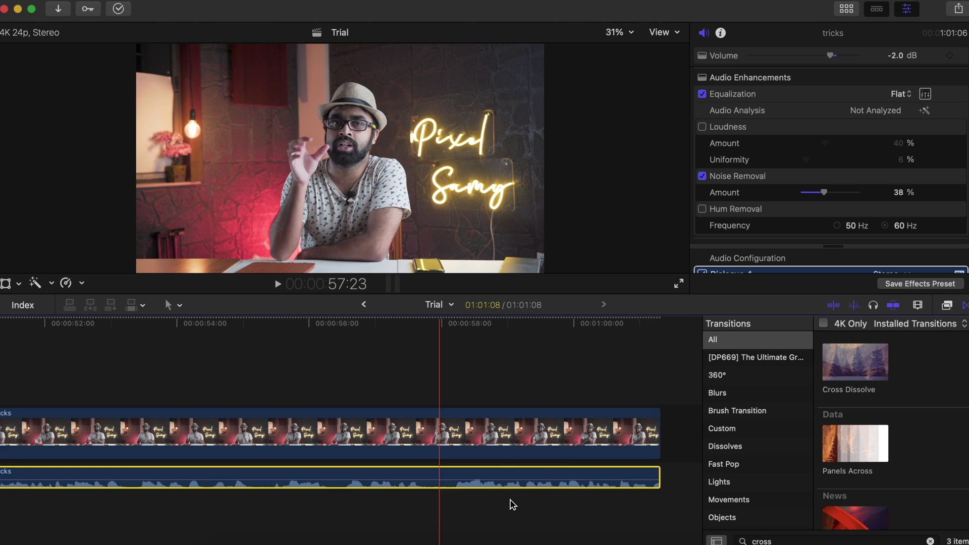
- Add a Cross Dissolve, lengthen the audio fade-in handle, and drag in a one-second fade-out
left_click_drag(622, 475, 636, 483)
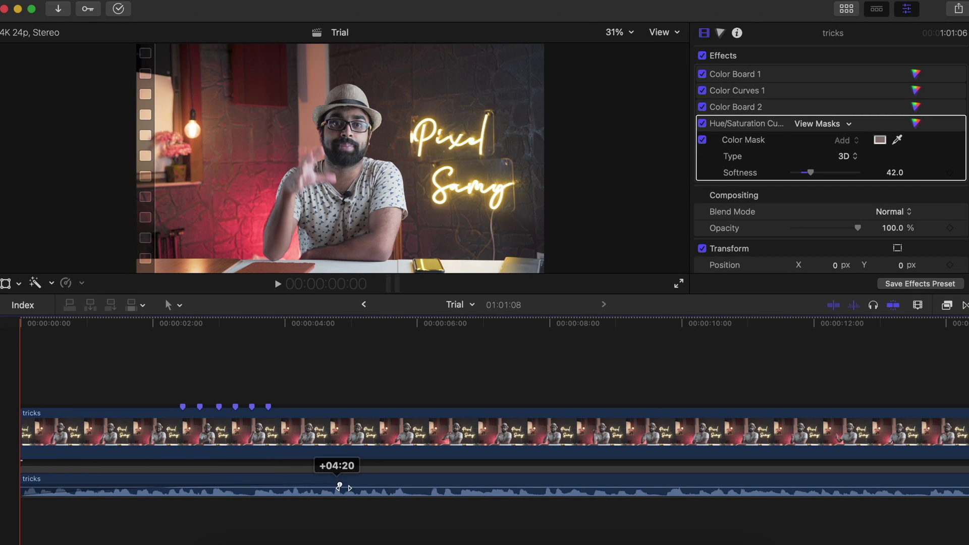
left_click_drag(45, 484, 234, 485)
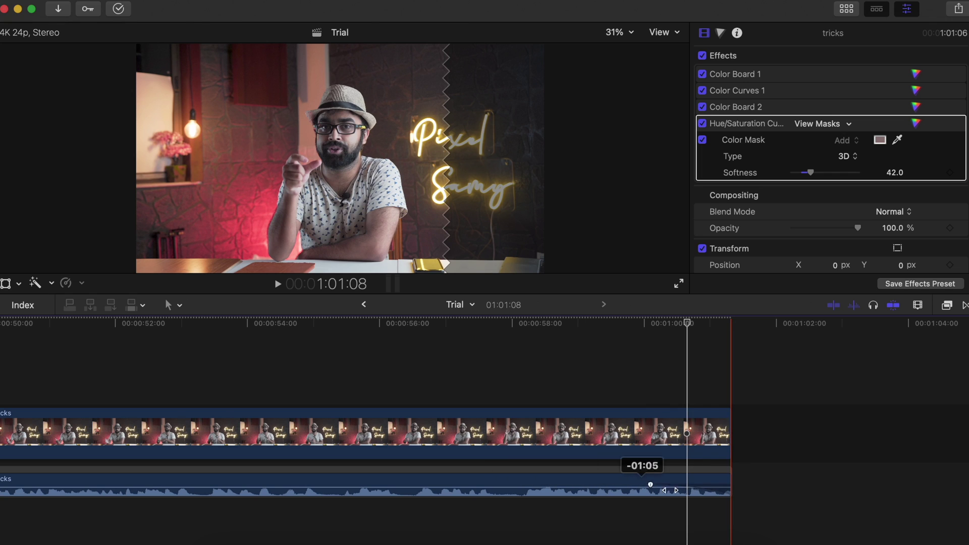
left_click_drag(525, 513, 492, 519)
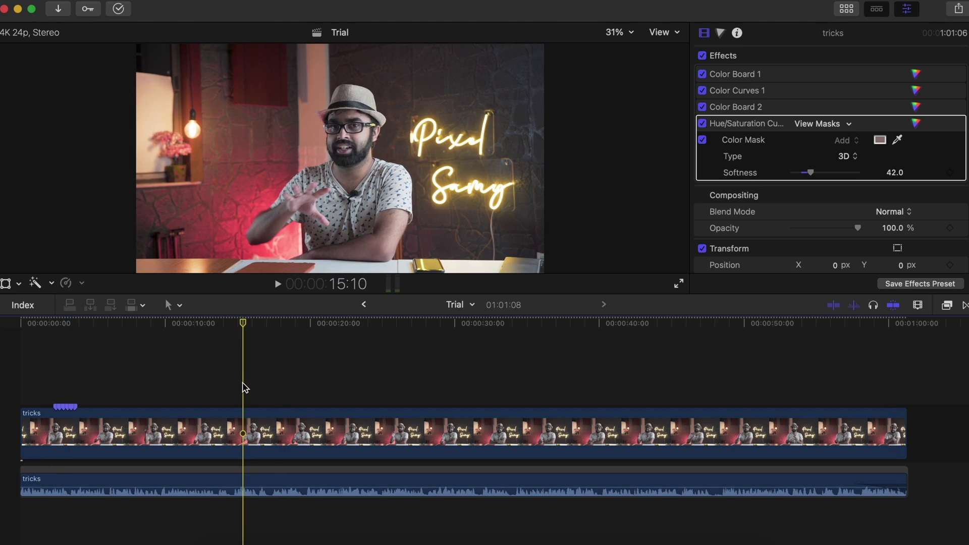
- Zoom the timeline and blade the tricks audio at about 10 and 20 seconds
key("super+equal")
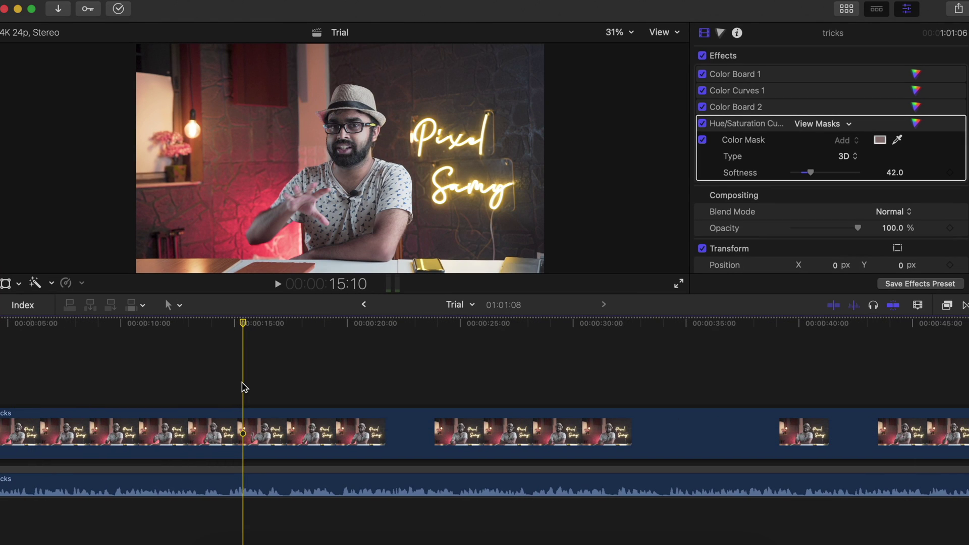
key("super+equal")
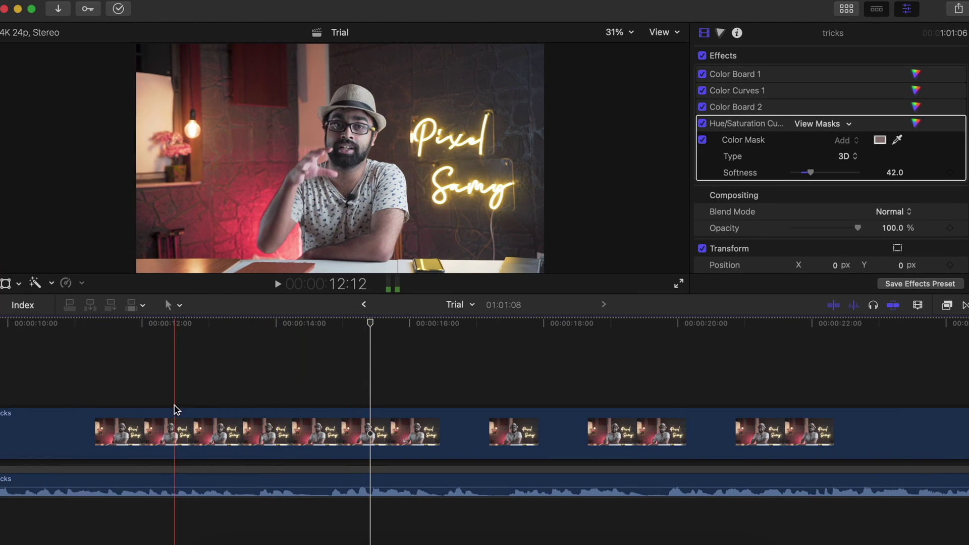
key("super+minus")
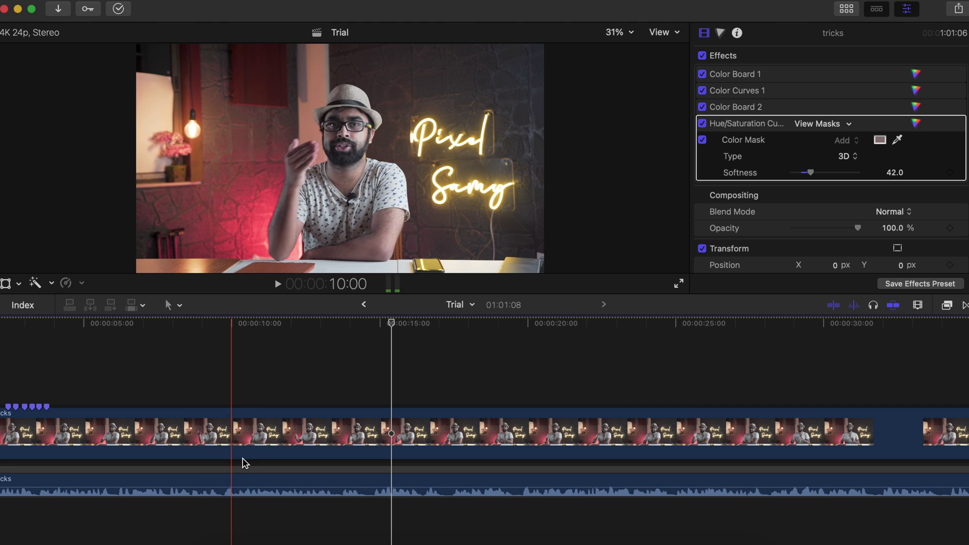
key("b")
left_click(251, 482)
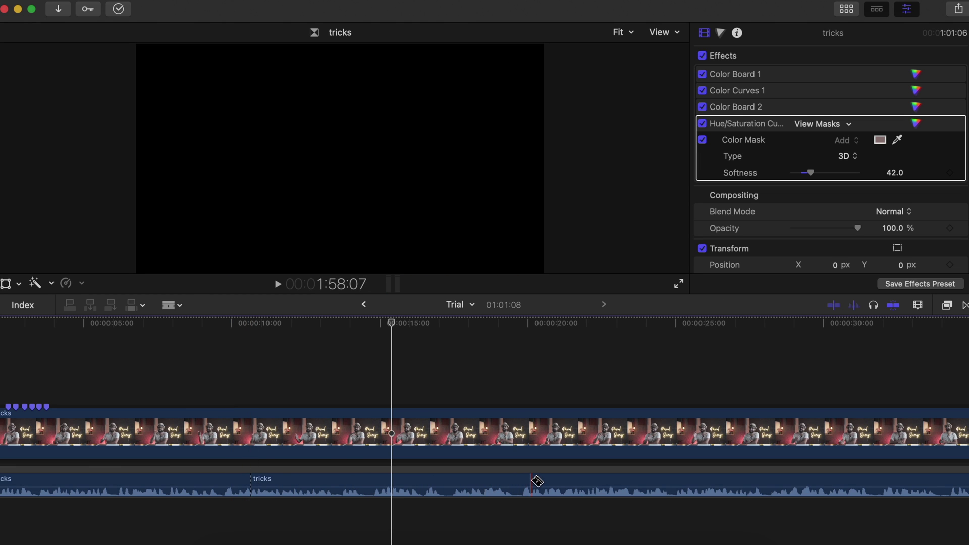
left_click(571, 484)
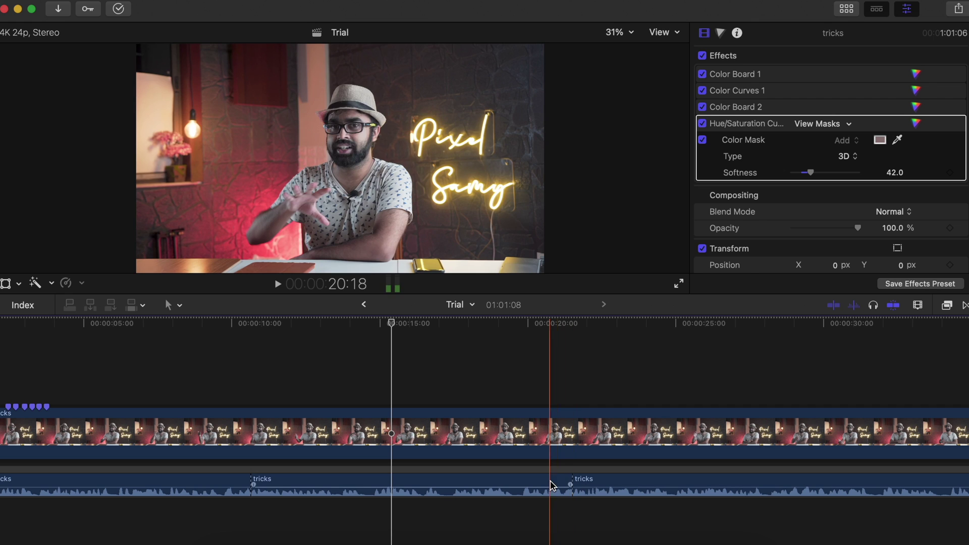
key("a")
- Nudge the middle audio section's volume, park the playhead near 18 seconds, then deselect
left_click_drag(526, 486, 525, 483)
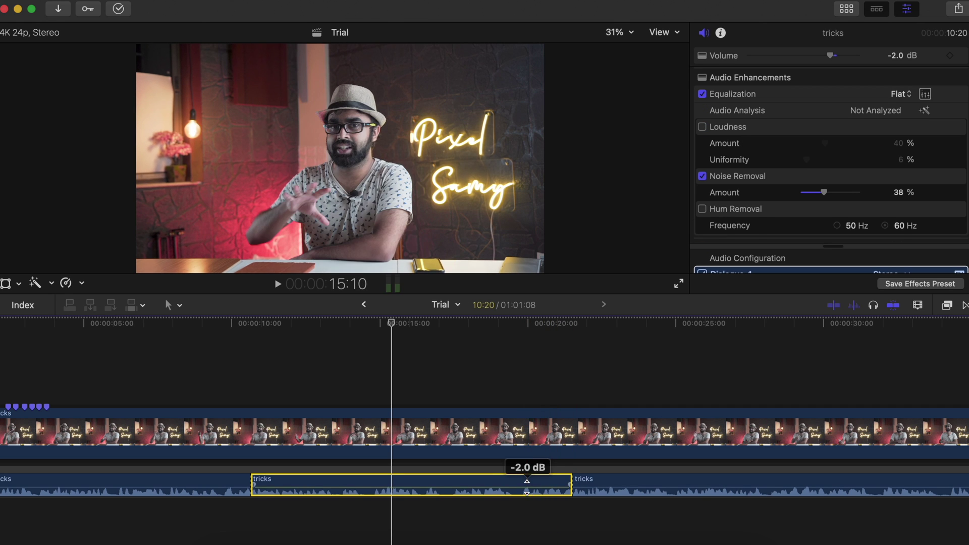
left_click(495, 521)
left_click(502, 490)
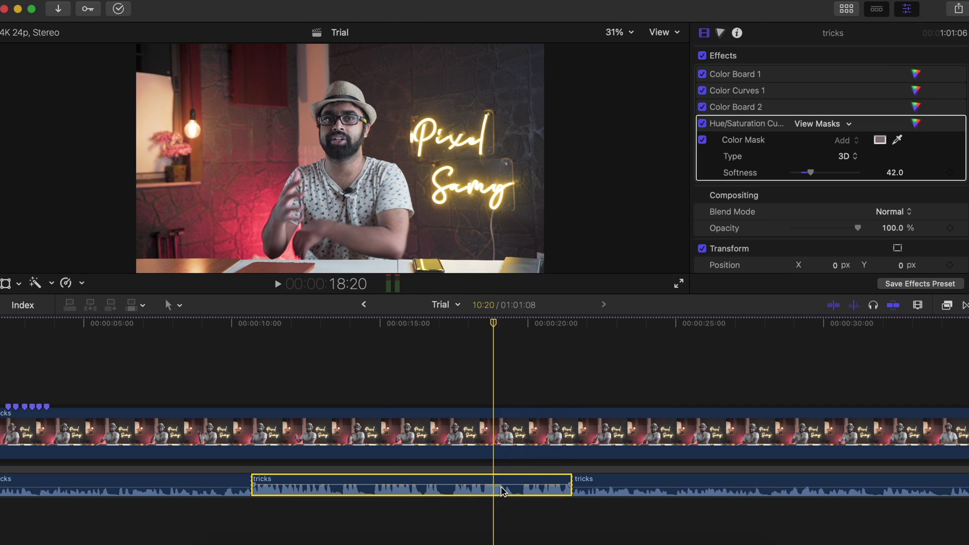
left_click(535, 388)
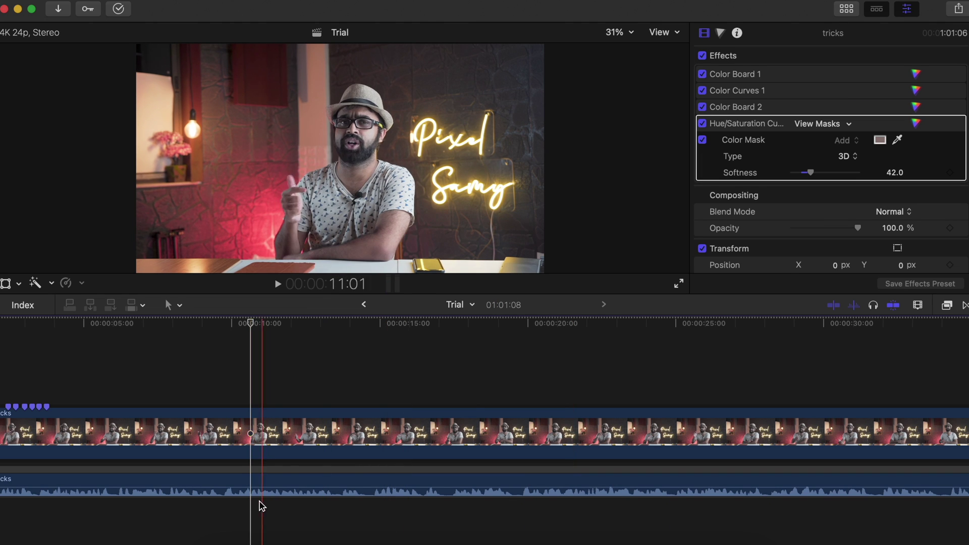
- Keyframe the audio near 10 and 20 seconds and drag the dip down to -6 dB
left_click(251, 495)
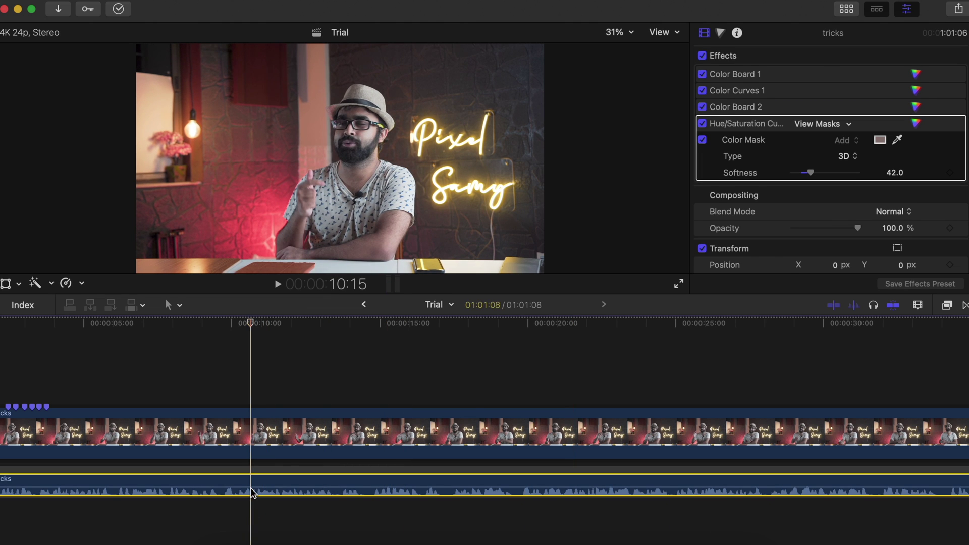
left_click(251, 488, "alt")
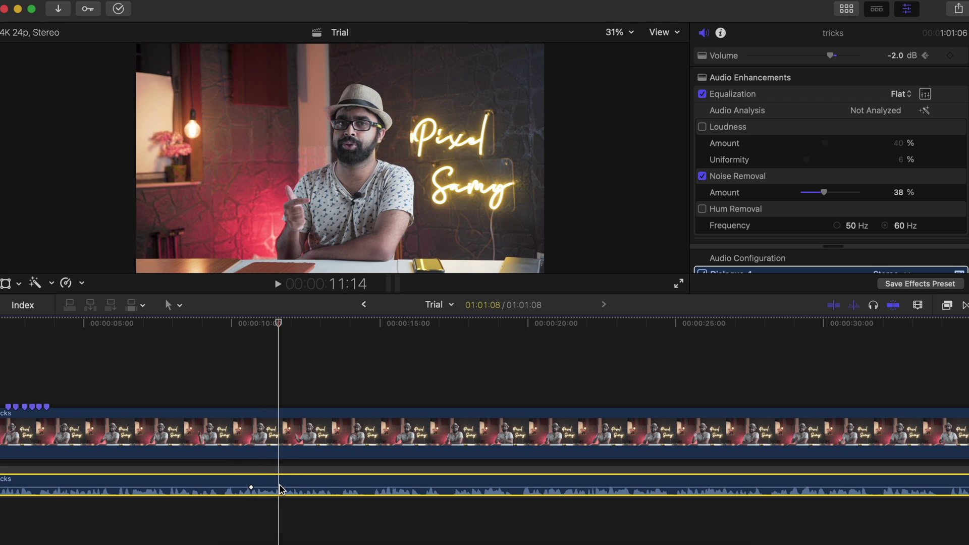
left_click(274, 488, "alt")
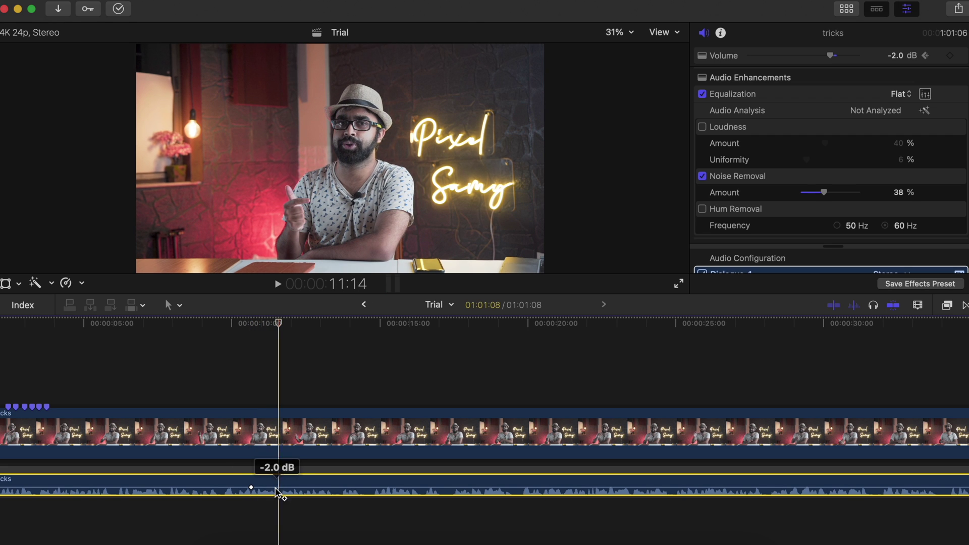
left_click(556, 488, "alt")
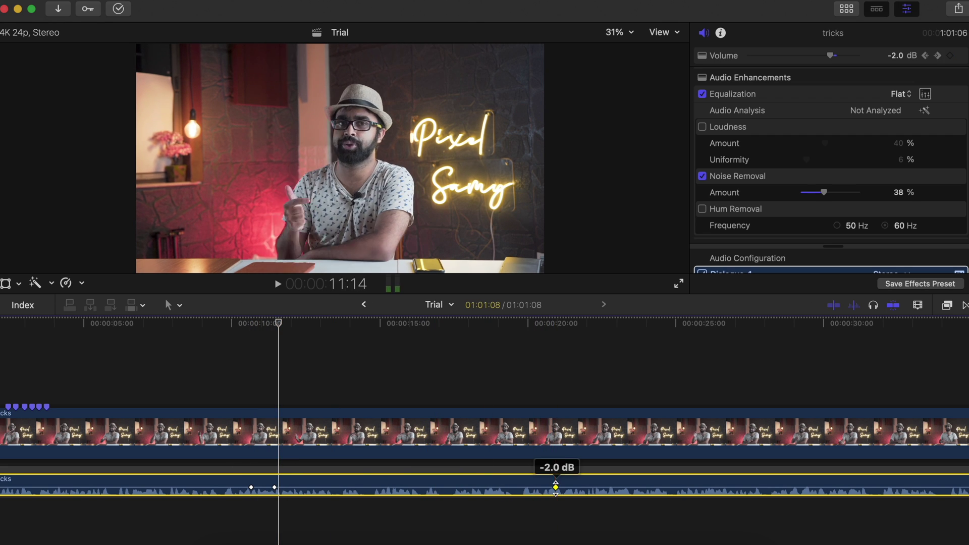
left_click(589, 488, "alt")
left_click(395, 488, "alt")
left_click_drag(395, 489, 395, 488)
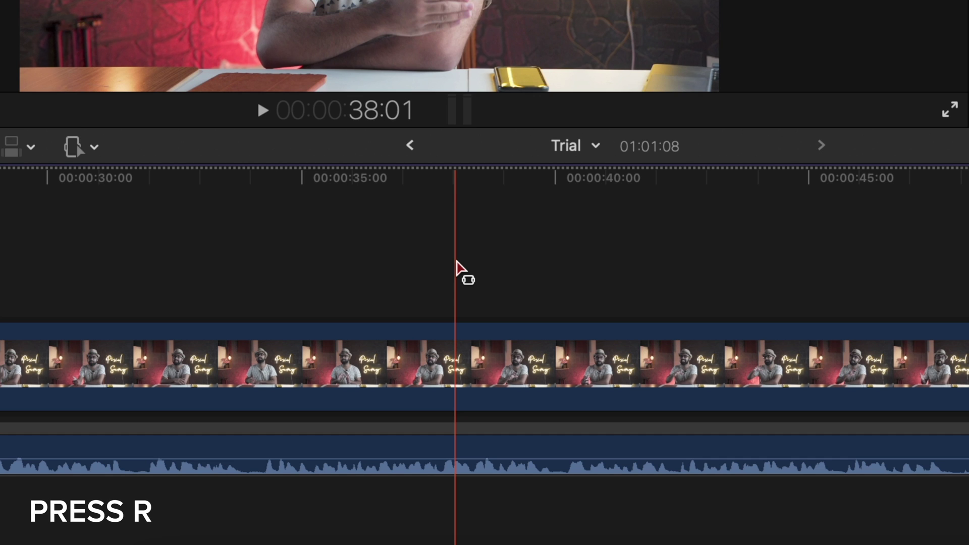
- Range-select about 50–54 seconds of the tricks audio and drag its volume to -12 dB
left_click_drag(269, 455, 863, 455)
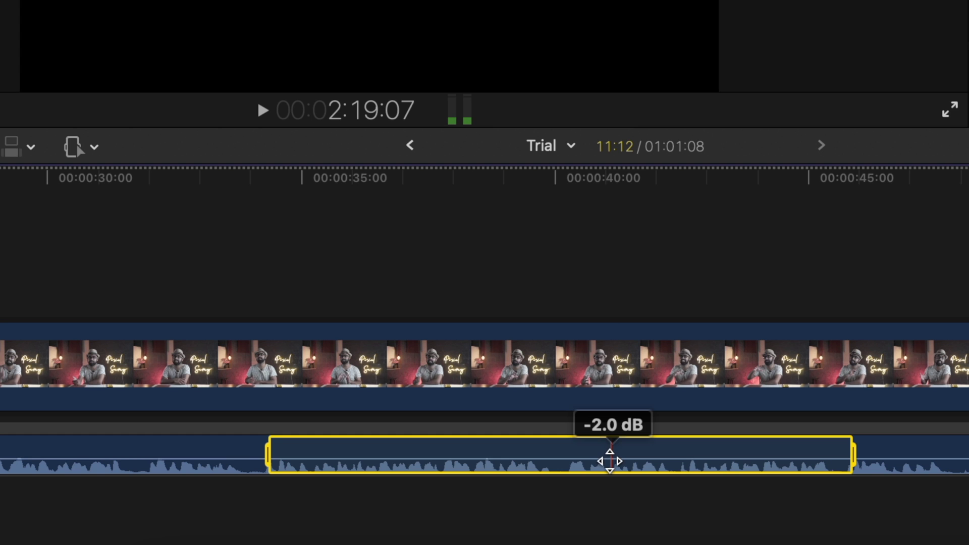
mouse_move(610, 461)
left_mouse_down()
mouse_move(612, 471)
mouse_move(615, 457)
left_mouse_up()
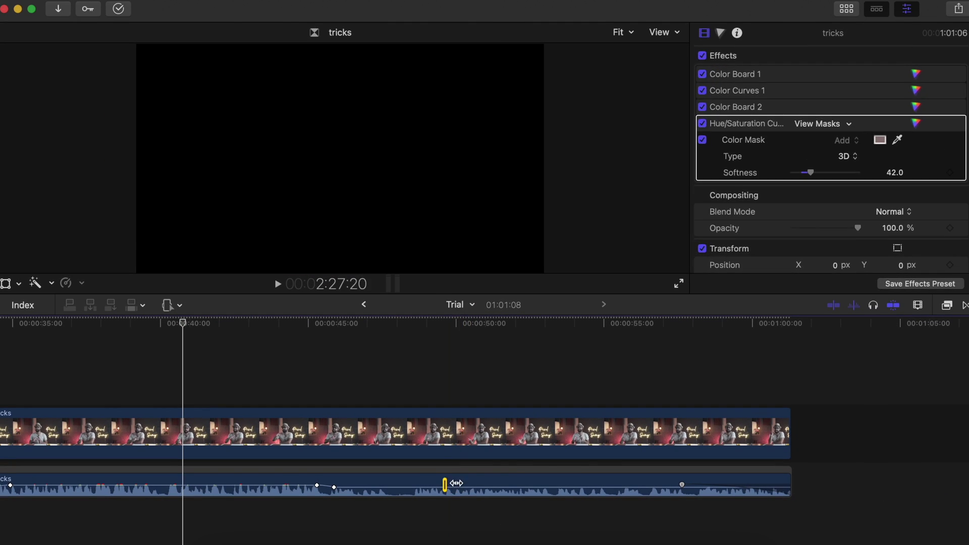
mouse_move(456, 483)
left_mouse_down()
mouse_move(580, 485)
mouse_move(526, 487)
left_mouse_up()
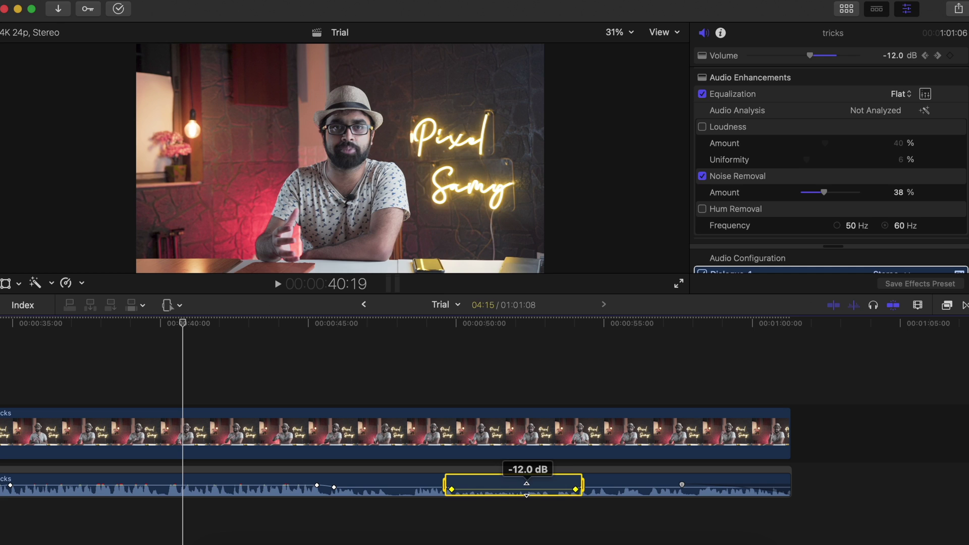
left_click(516, 501)
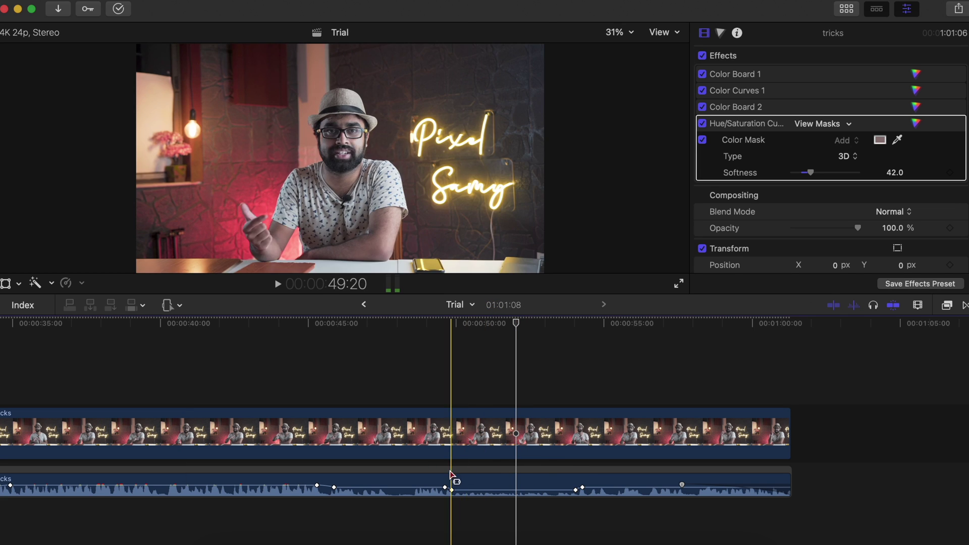